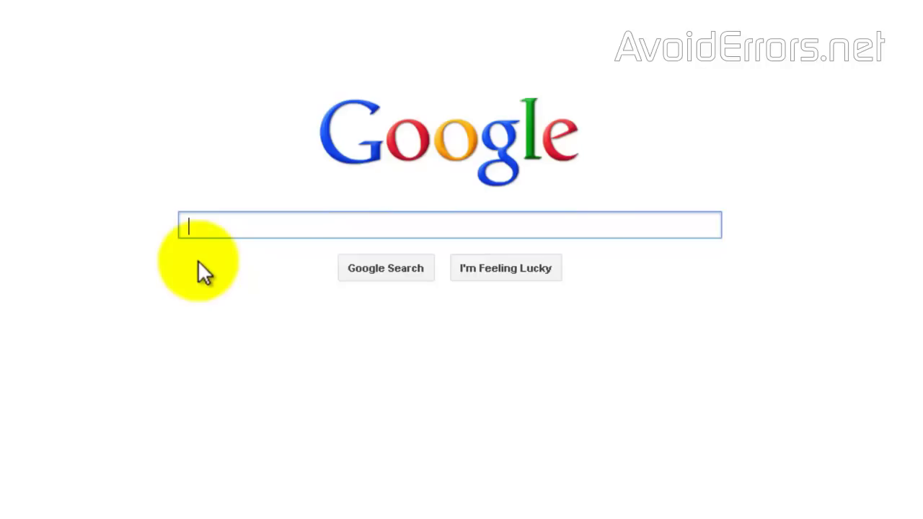
Step: Paste the program name into the search box and search for virtual router plus
right_click(207, 221)
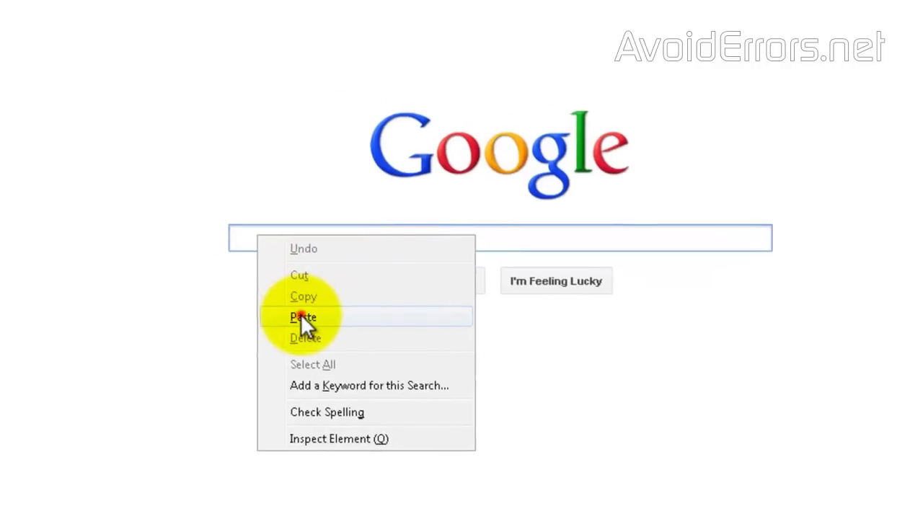
click(250, 304)
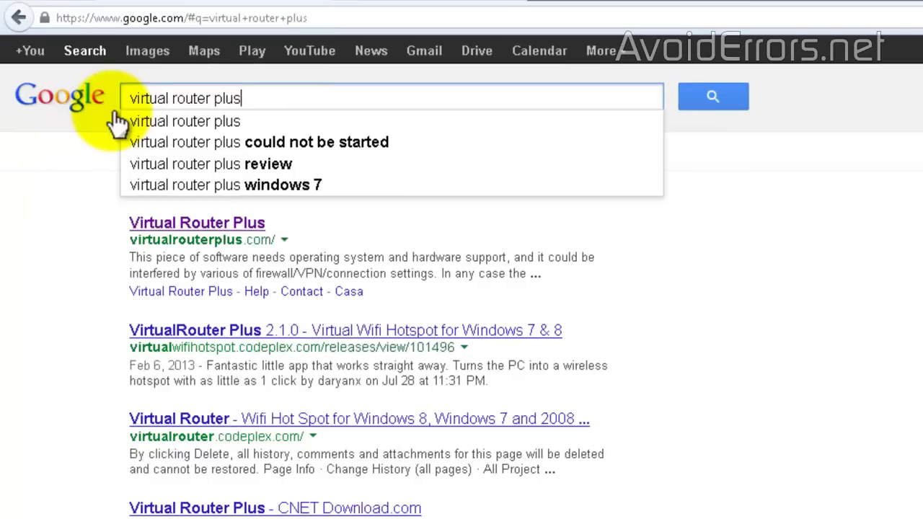
click(714, 96)
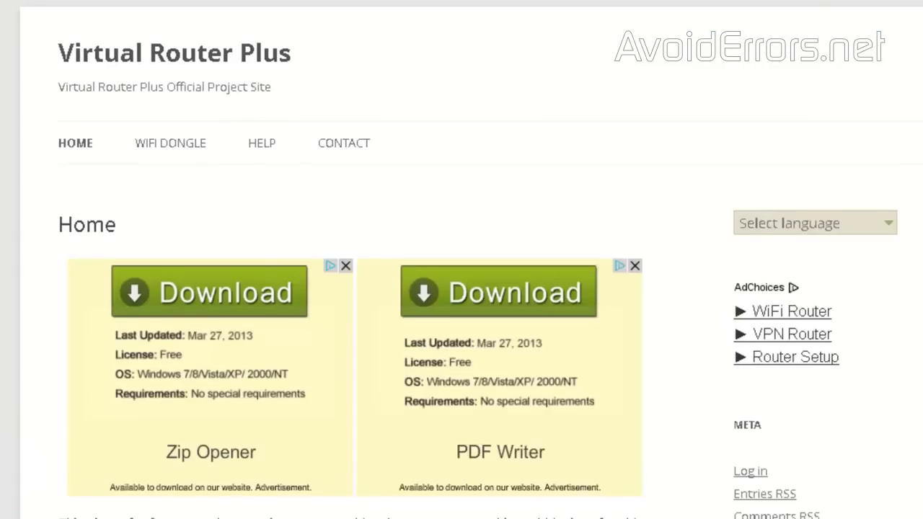
Step: Open the virtualrouterplus.com download page and scroll to its list of download sites
scroll(455, 76, down, 8)
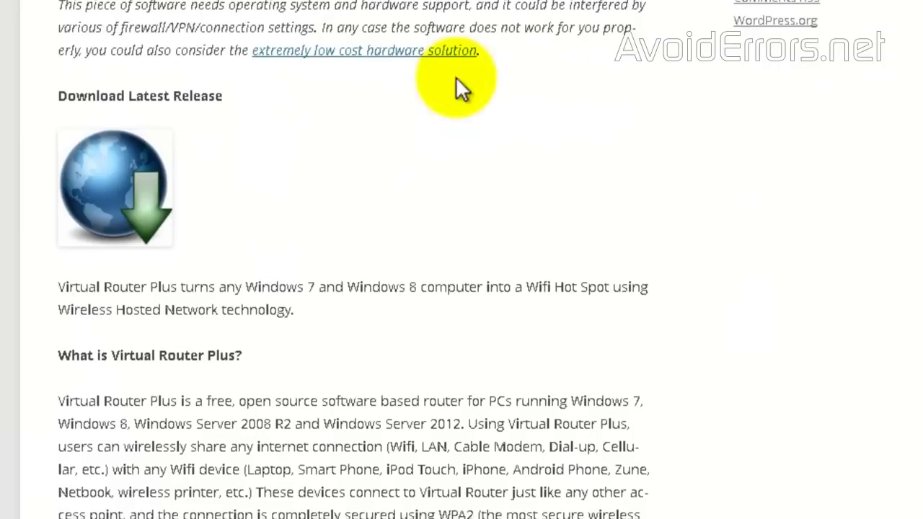
click(145, 202)
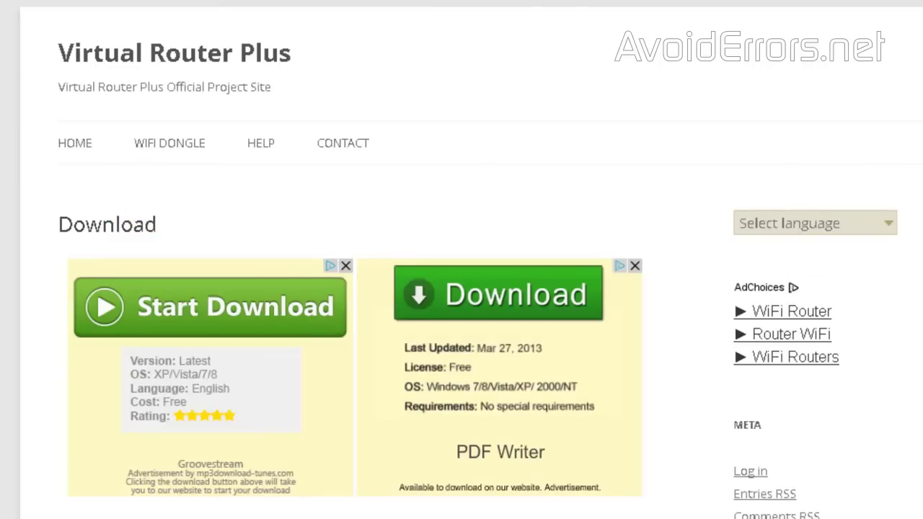
scroll(461, 259, down, 5)
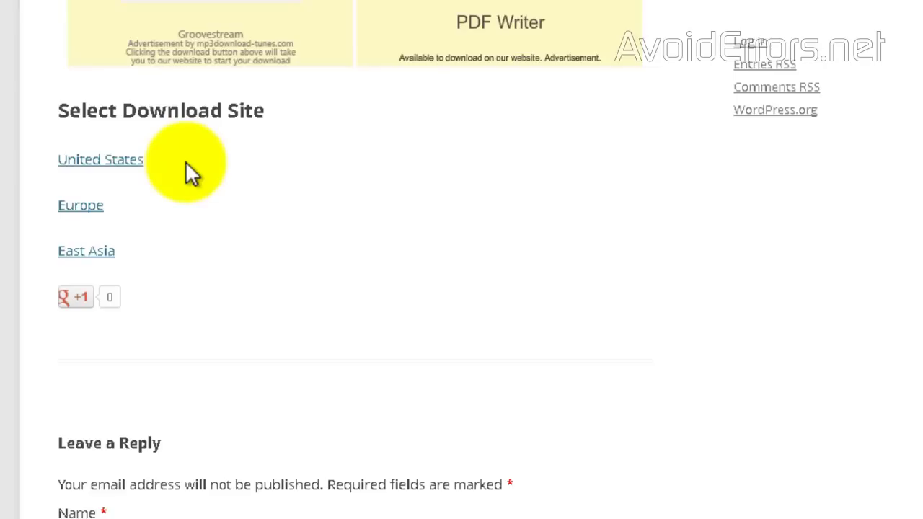
Step: Save VirtualRouterPlusSetup from the United States site and show it in the Downloads folder
click(132, 162)
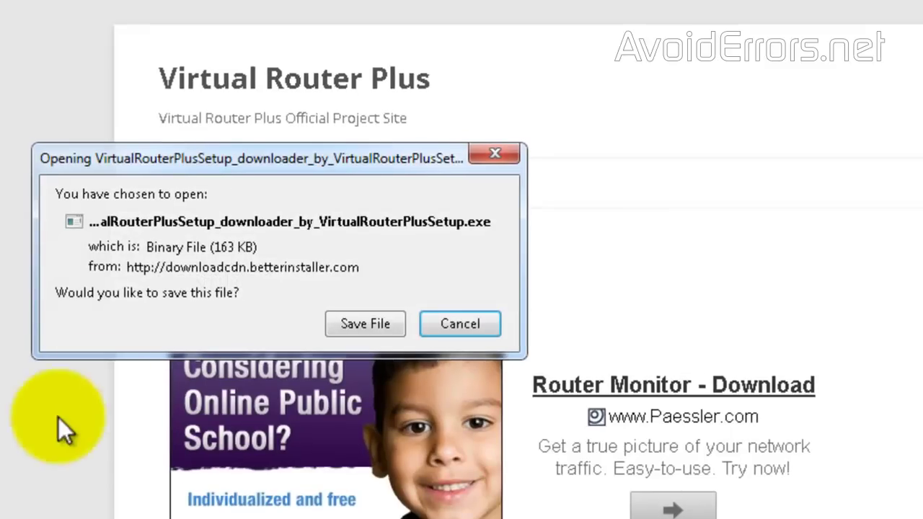
click(361, 323)
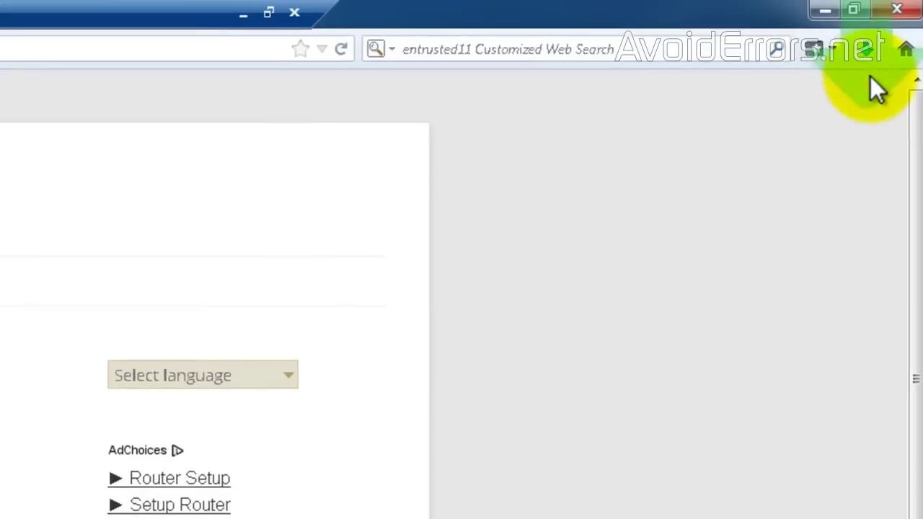
click(868, 53)
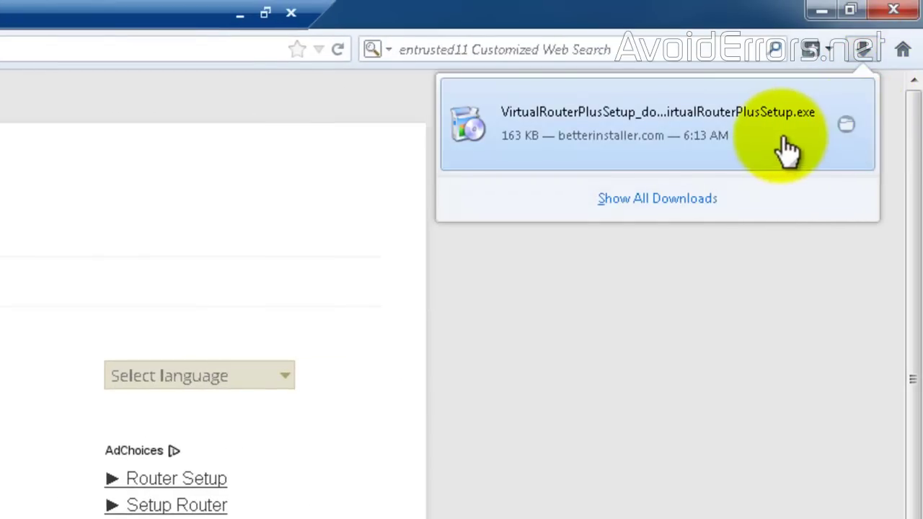
click(847, 128)
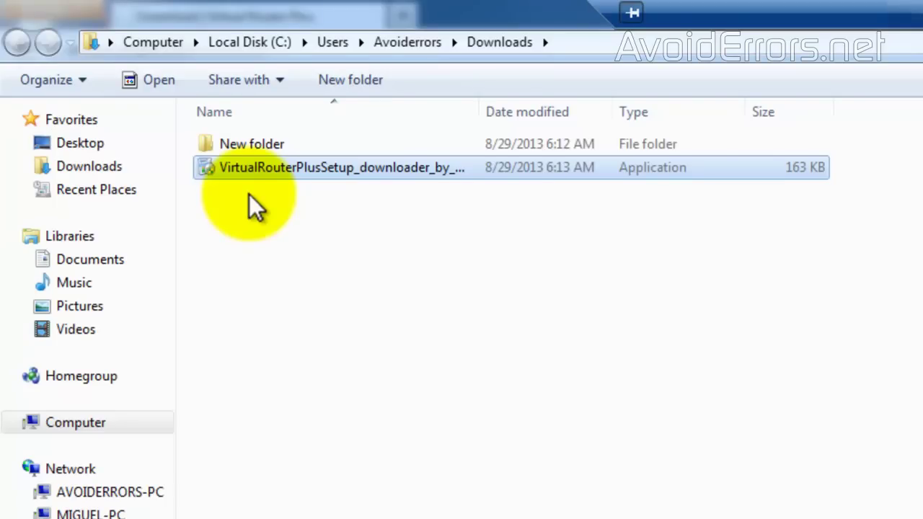
Step: Run the setup as administrator with Custom Installation, unchecking all three Keydownloader toolbar options
double_click(242, 166)
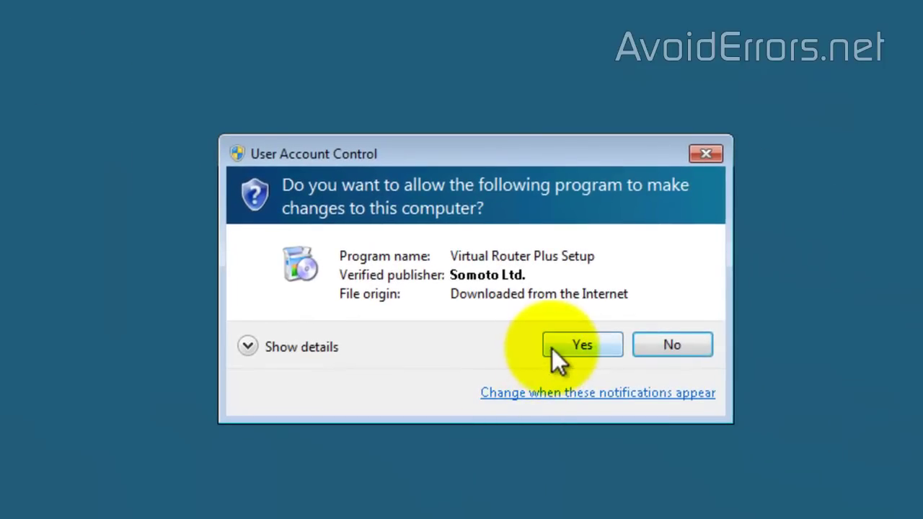
click(551, 348)
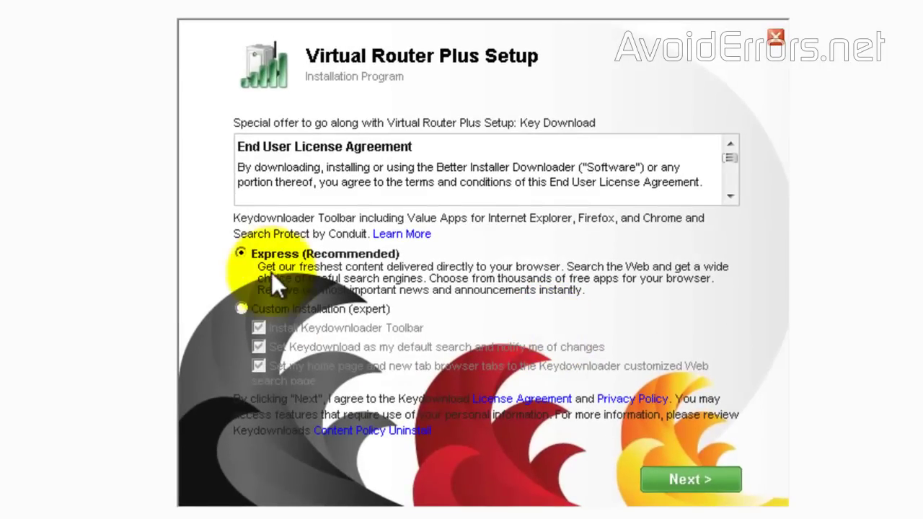
click(242, 310)
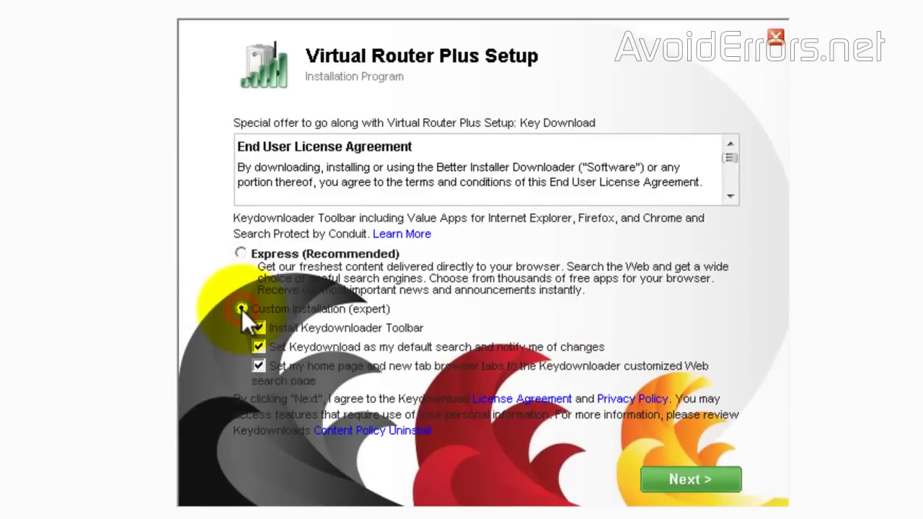
click(258, 328)
click(258, 347)
click(258, 365)
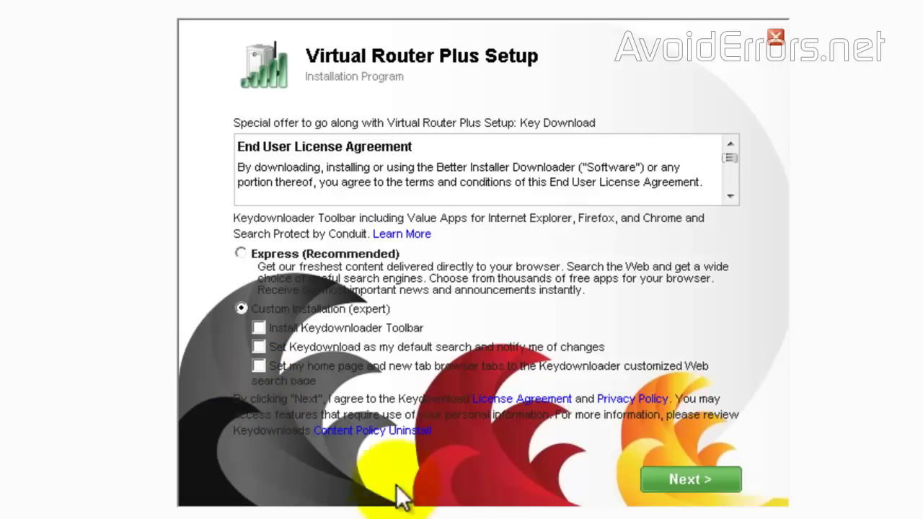
Step: Decline the Keydownloader and LemurLeap offers and skip the Quickshare widget
click(662, 480)
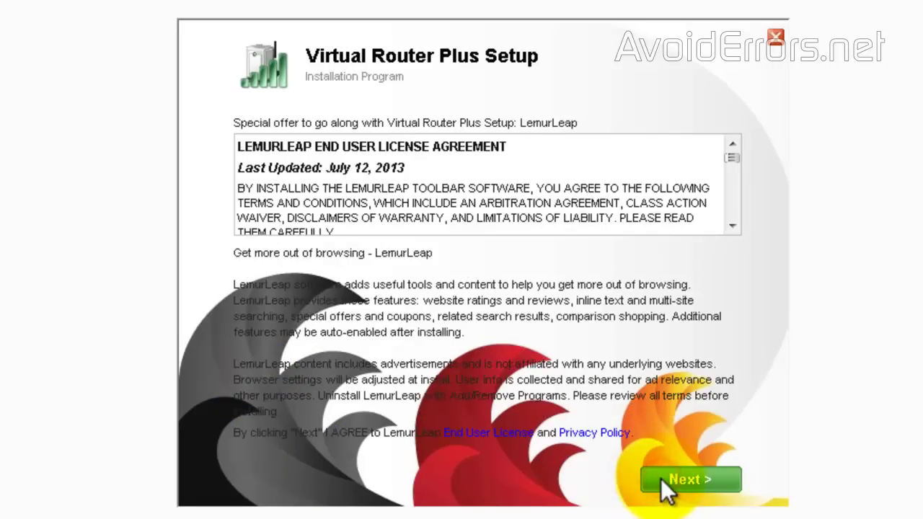
click(662, 479)
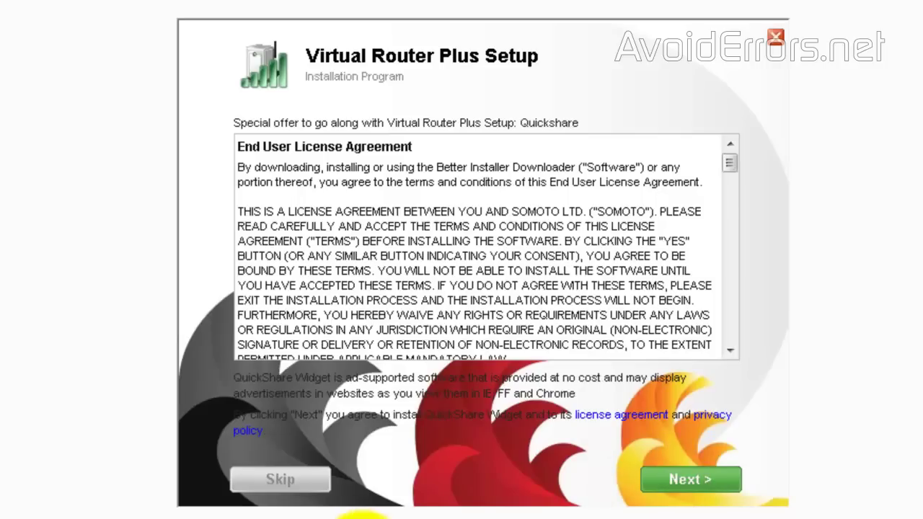
click(304, 477)
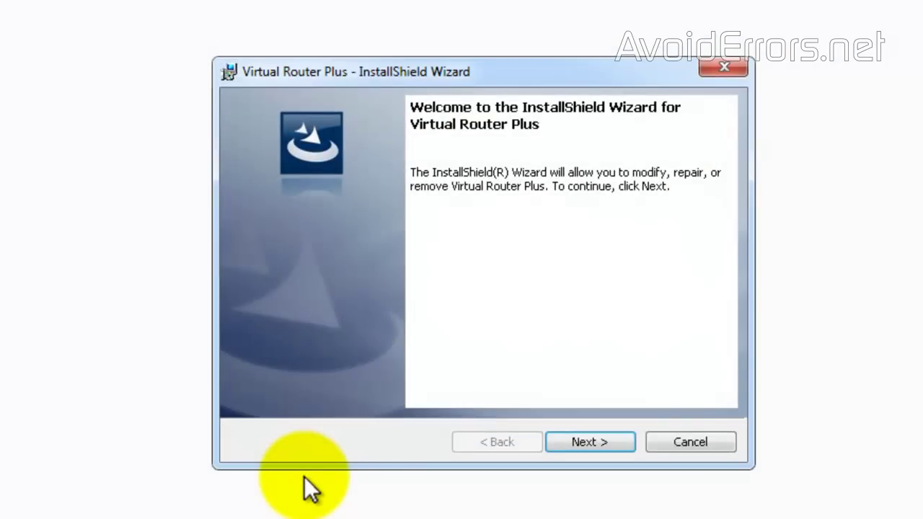
Step: Cancel the InstallShield Program Maintenance wizard and confirm closing it
click(569, 443)
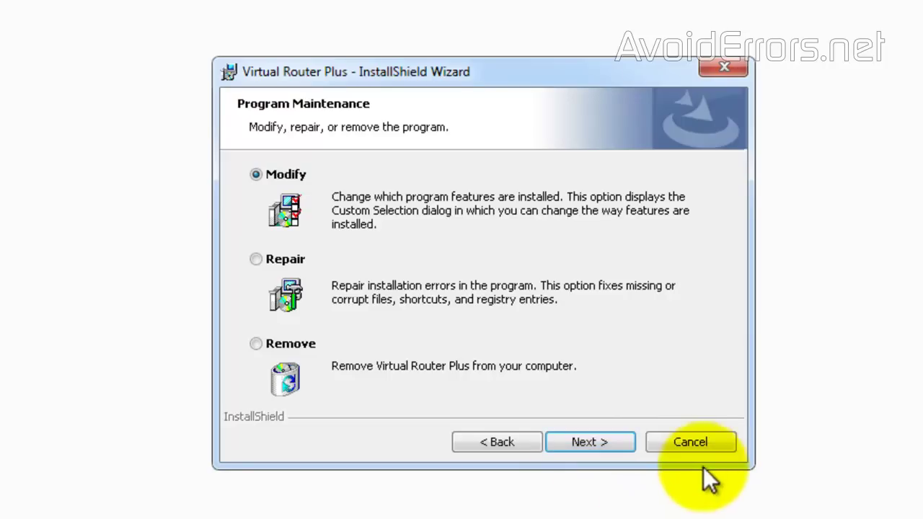
click(703, 446)
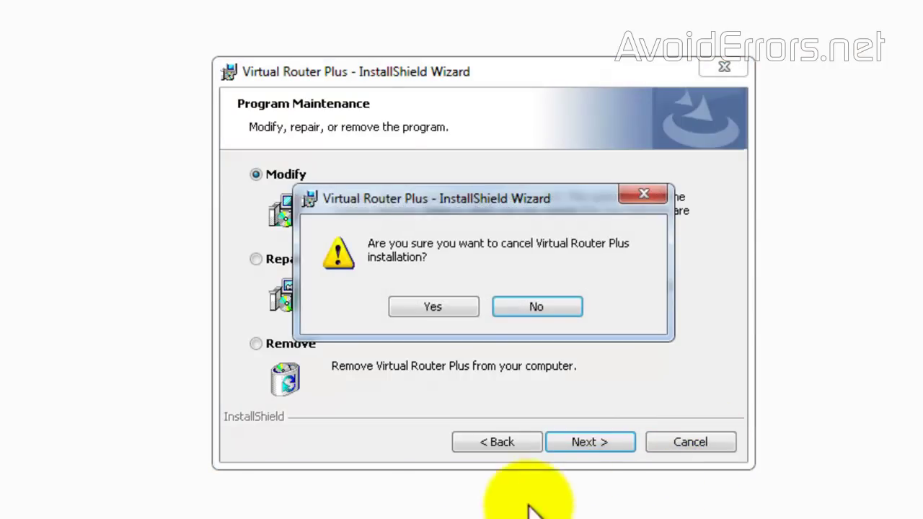
click(442, 305)
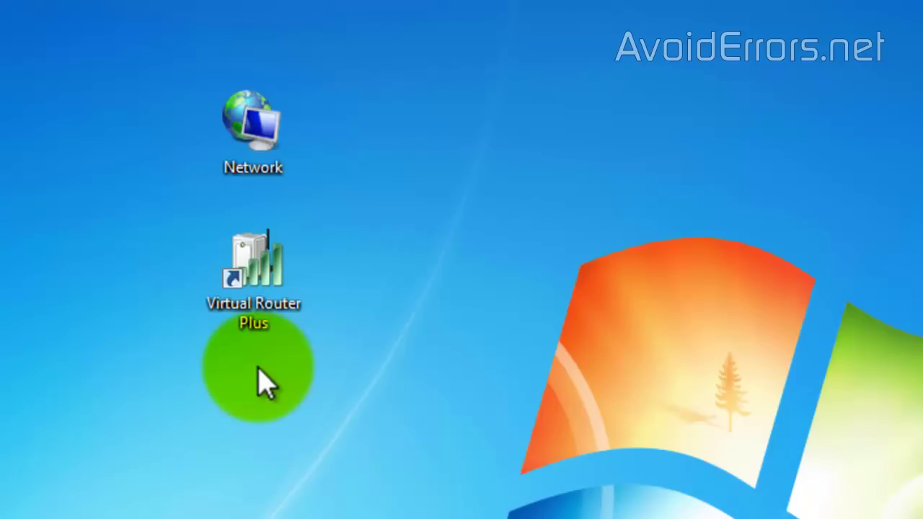
Step: Launch Virtual Router Plus from its desktop shortcut and allow it administrator access
click(264, 271)
click(264, 276)
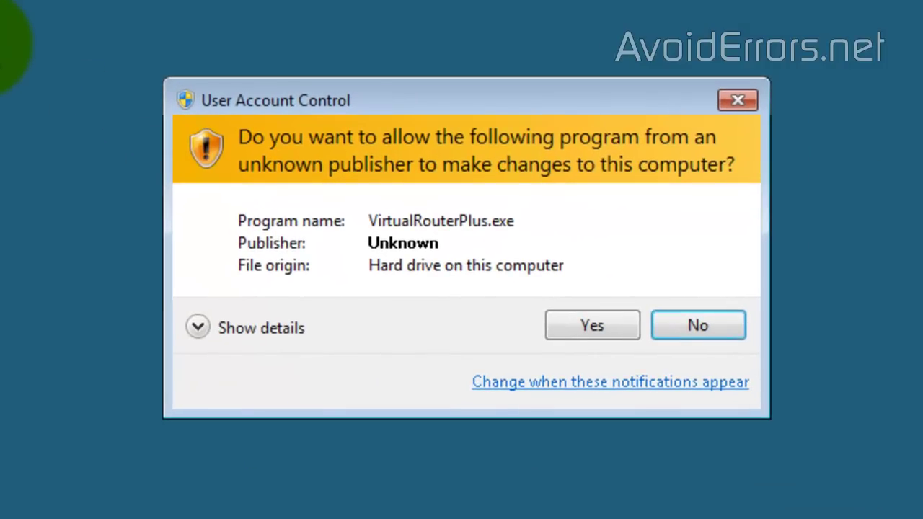
click(569, 323)
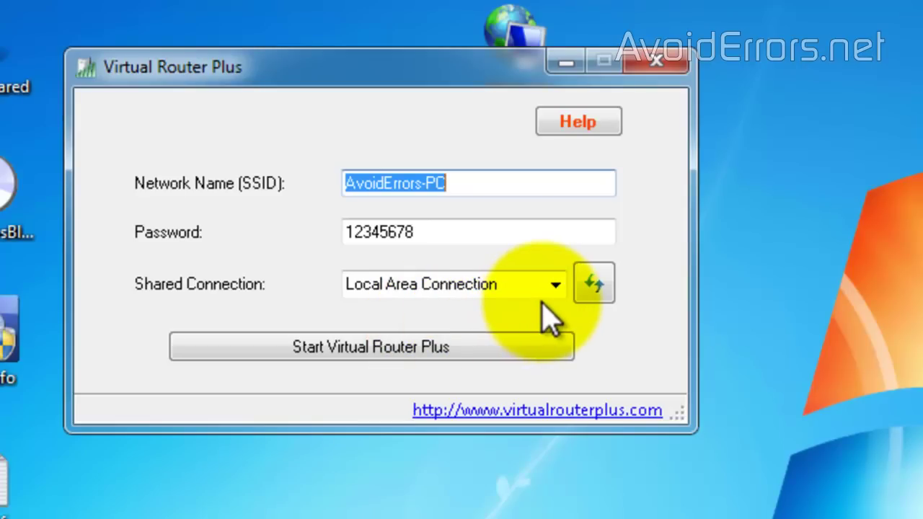
Step: Start the hotspot, dismiss the Success balloon, and select AvoidErrors-PC in the wireless list
click(540, 364)
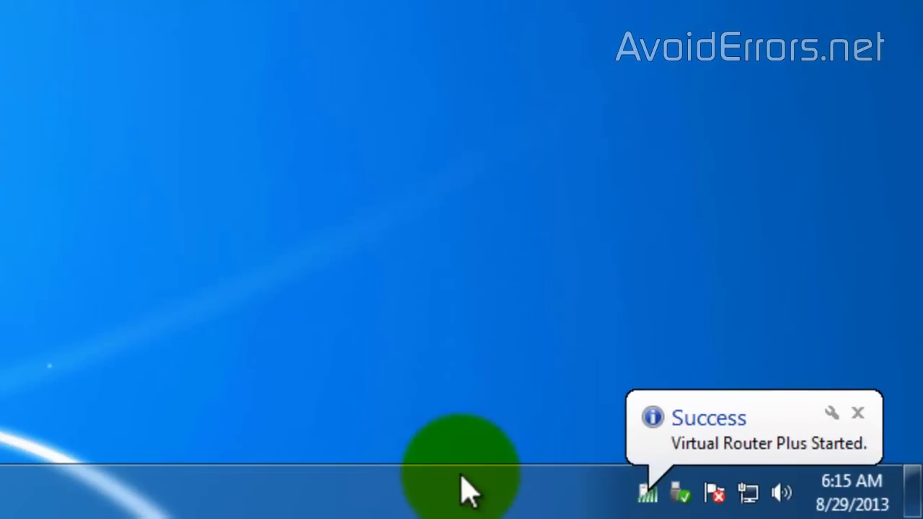
click(635, 454)
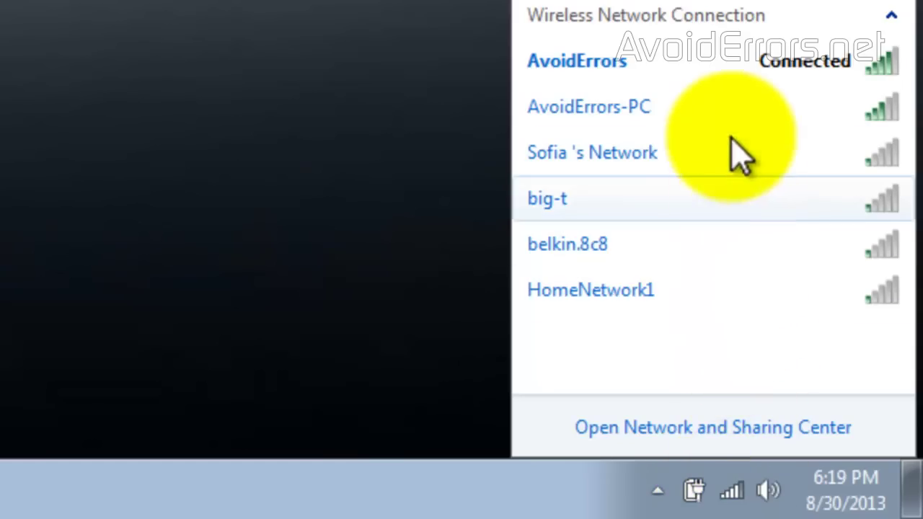
mouse_move(730, 134)
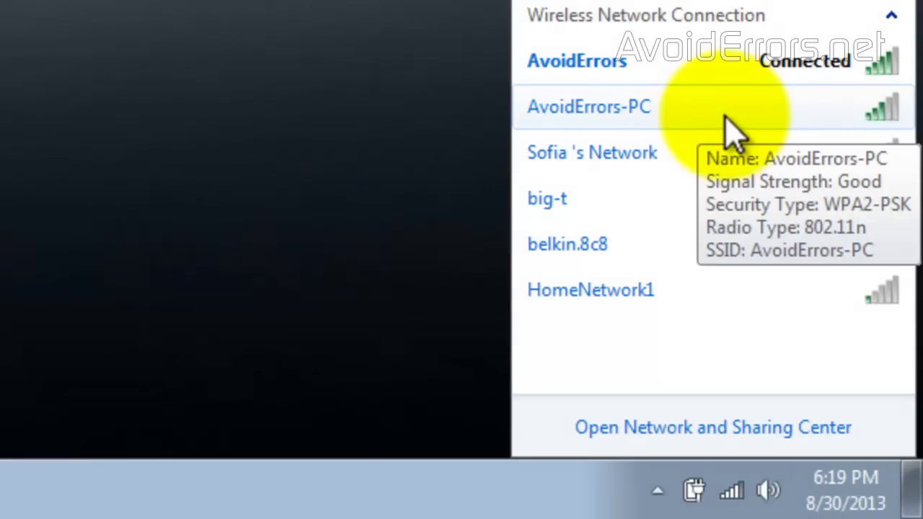
click(725, 116)
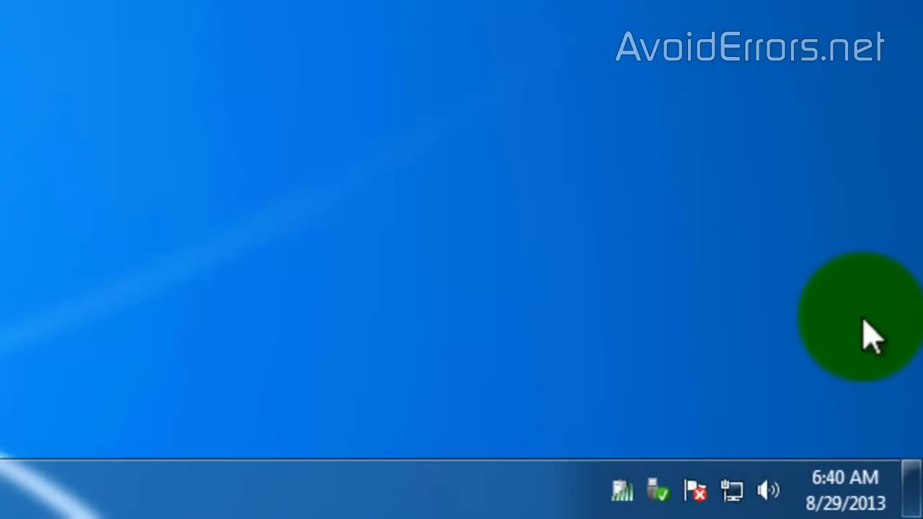
Step: Reopen Virtual Router Plus from the tray and stop the AvoidErrors-PC hotspot
click(625, 490)
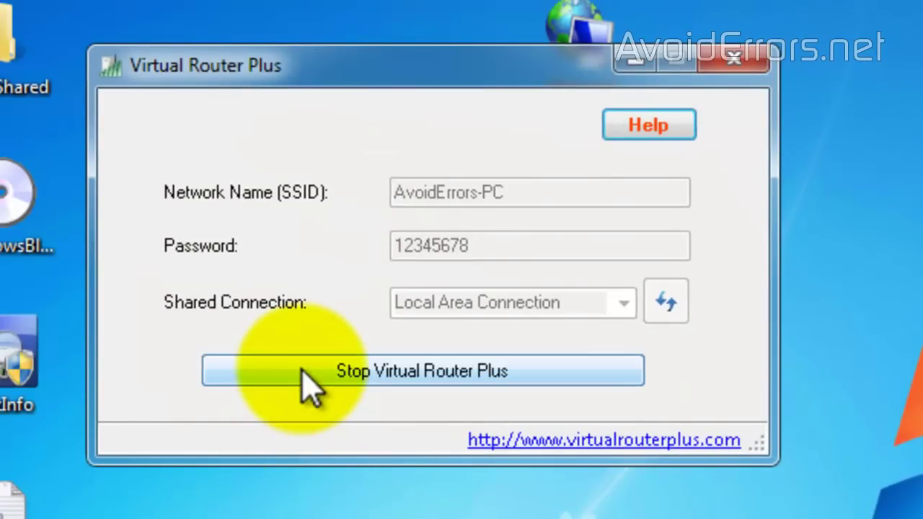
click(302, 371)
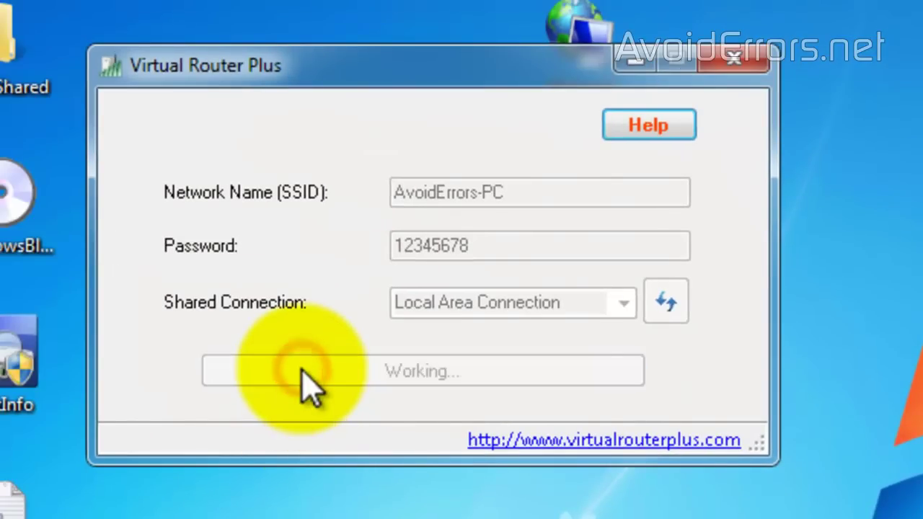